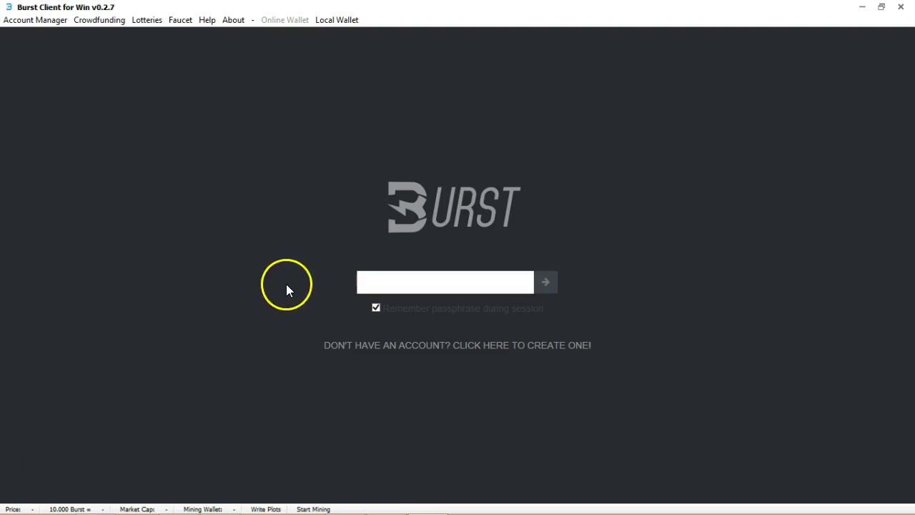
- Load the saved wallet file from Account Manager, copying its passphrase
left_click(44, 22)
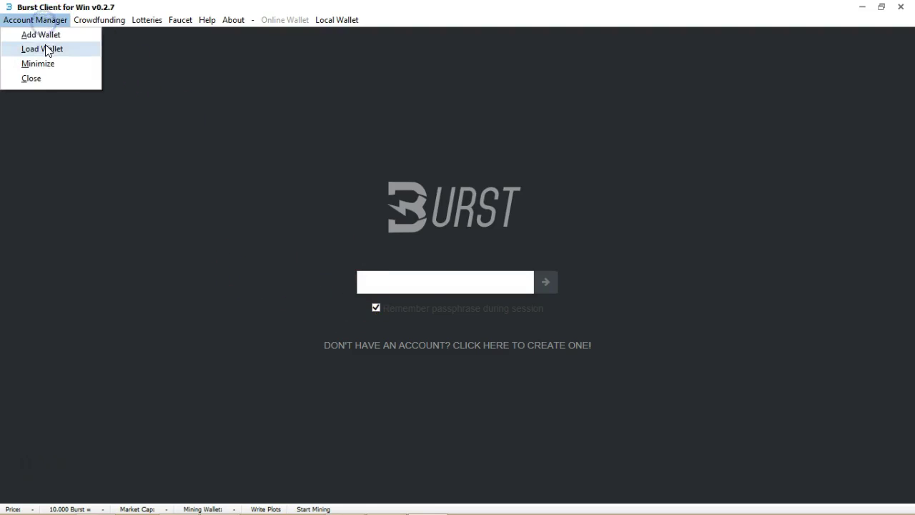
left_click(43, 49)
left_click(408, 165)
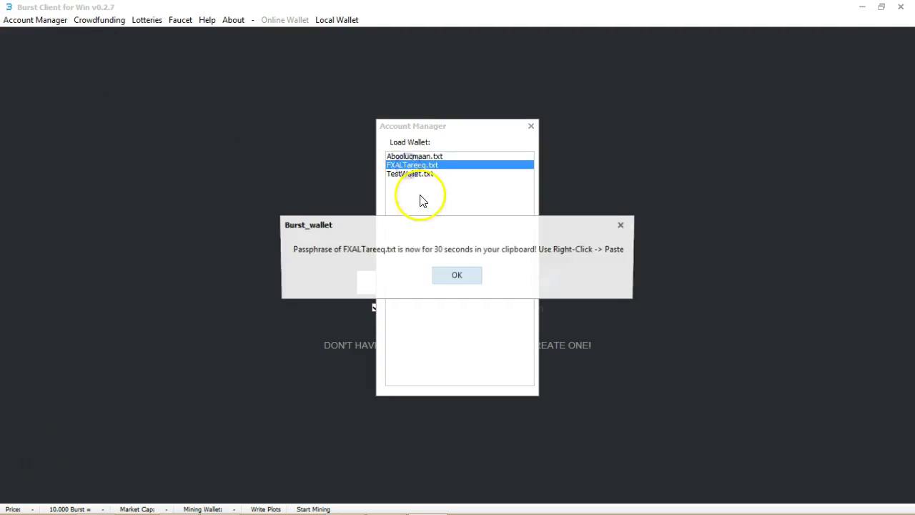
left_click(441, 274)
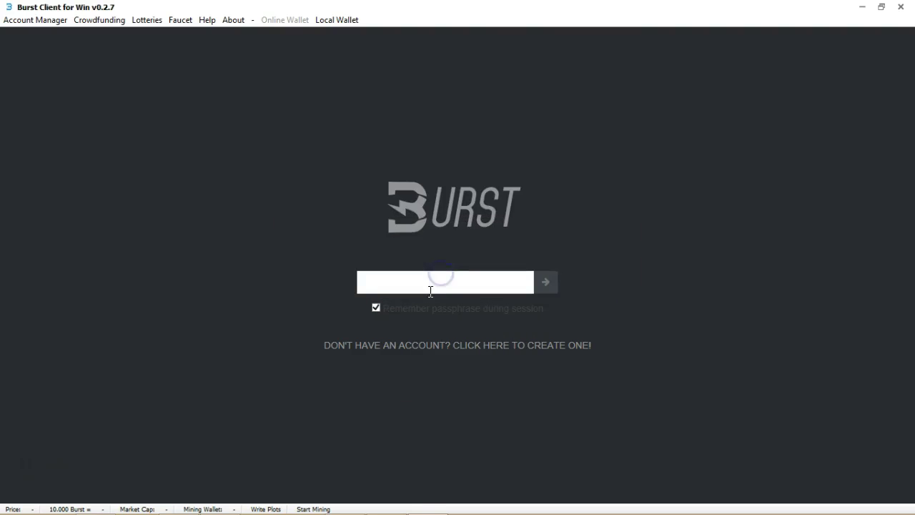
- Paste the wallet passphrase into the login box and sign in
left_click(429, 290)
right_click(429, 290)
left_click(460, 348)
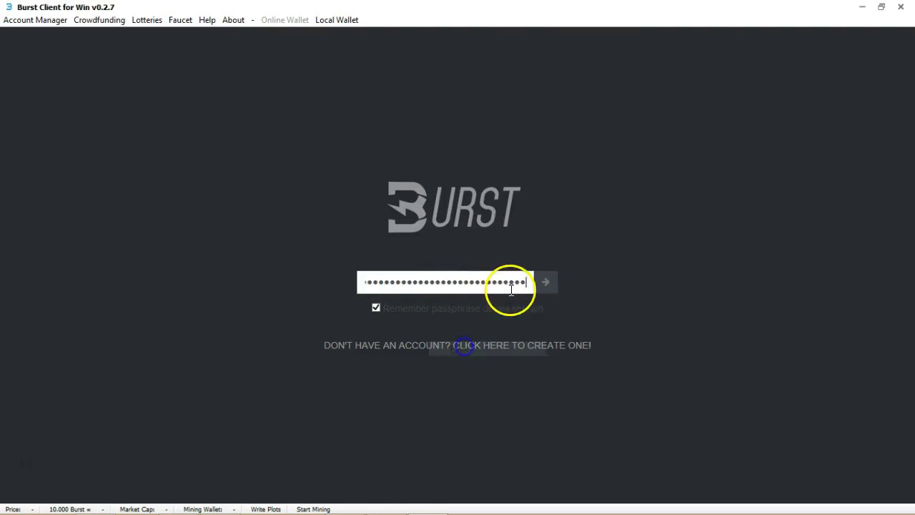
left_click(546, 282)
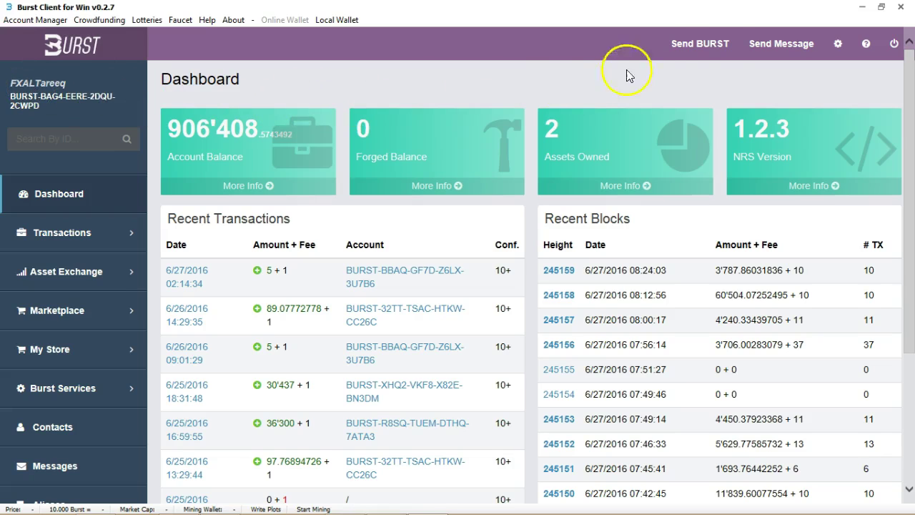
- Cancel the Send BURST form, then open Send Message with the Recipient field focused
left_click(705, 46)
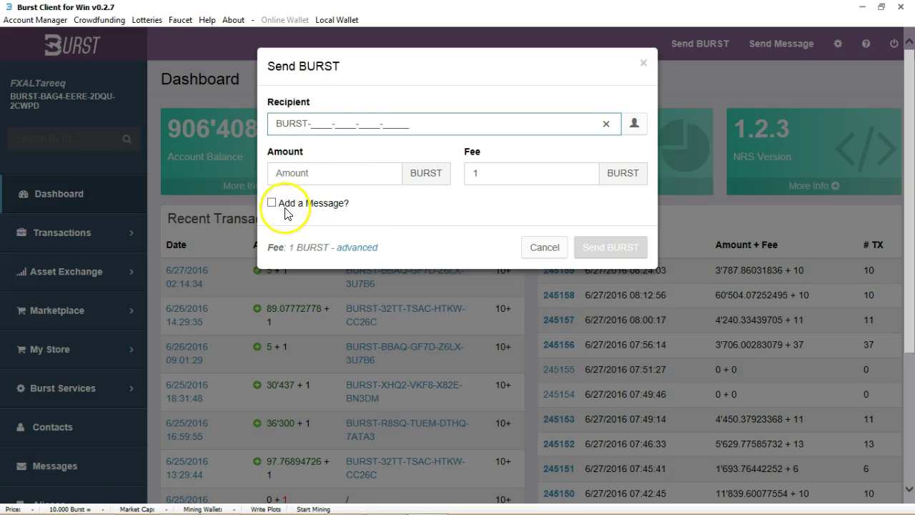
left_click(566, 254)
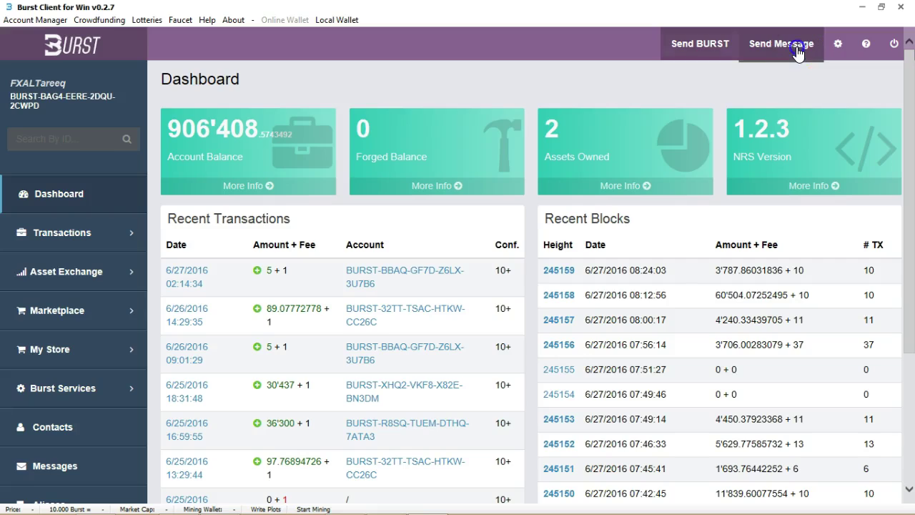
left_click(796, 46)
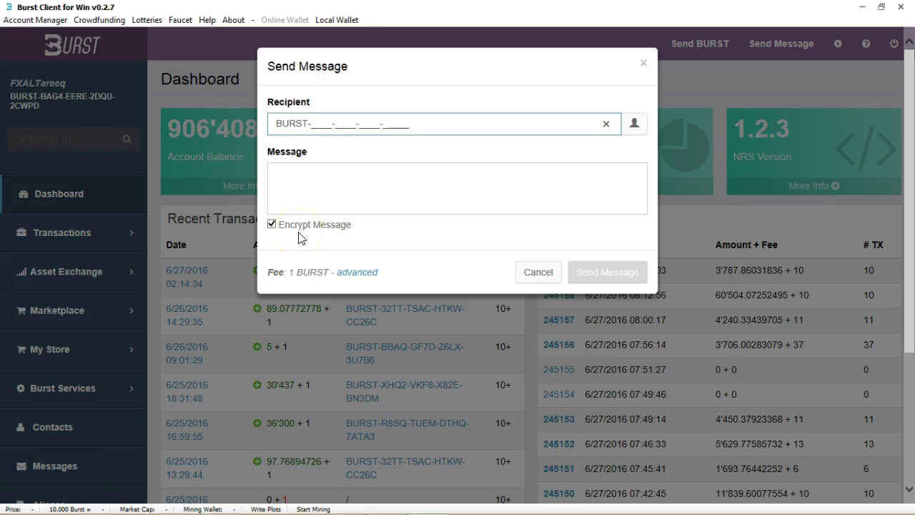
left_click(377, 125)
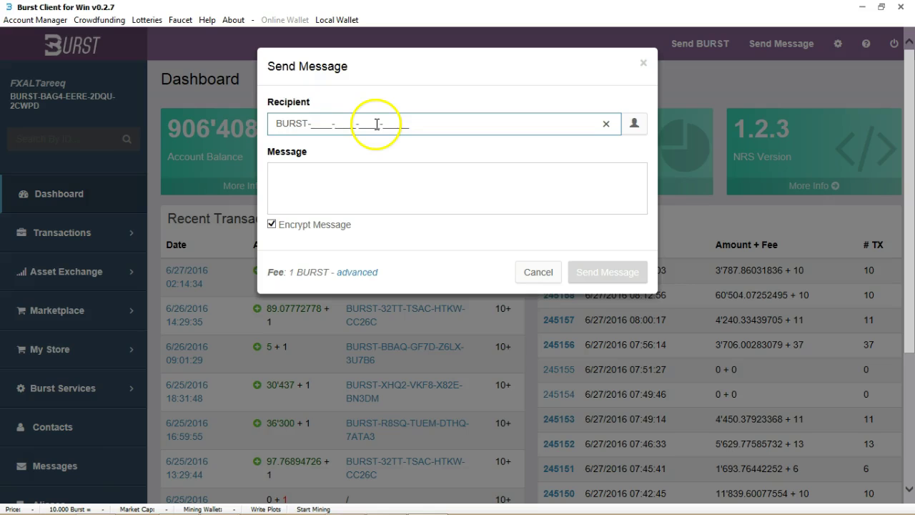
- Close Send Message and open the Assets Owned details showing BURSTaker and ByteEnt
left_click(643, 65)
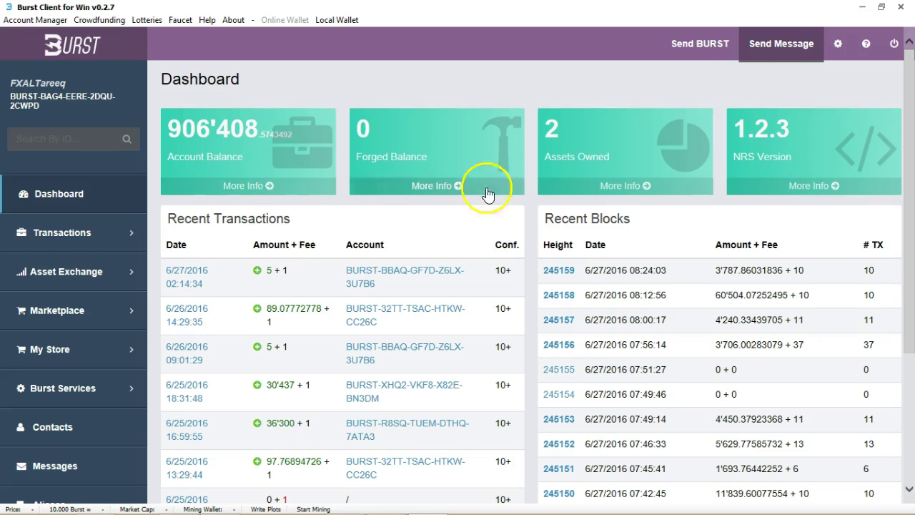
left_click(604, 188)
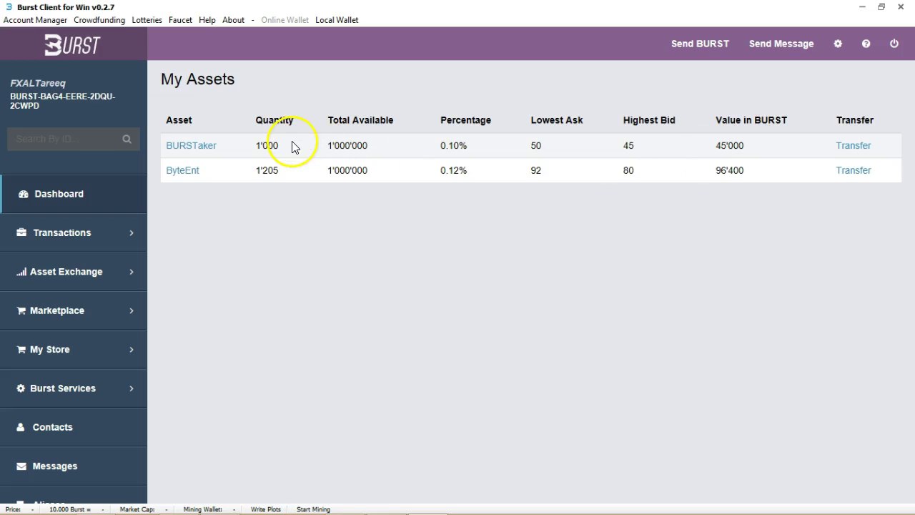
left_click(91, 269)
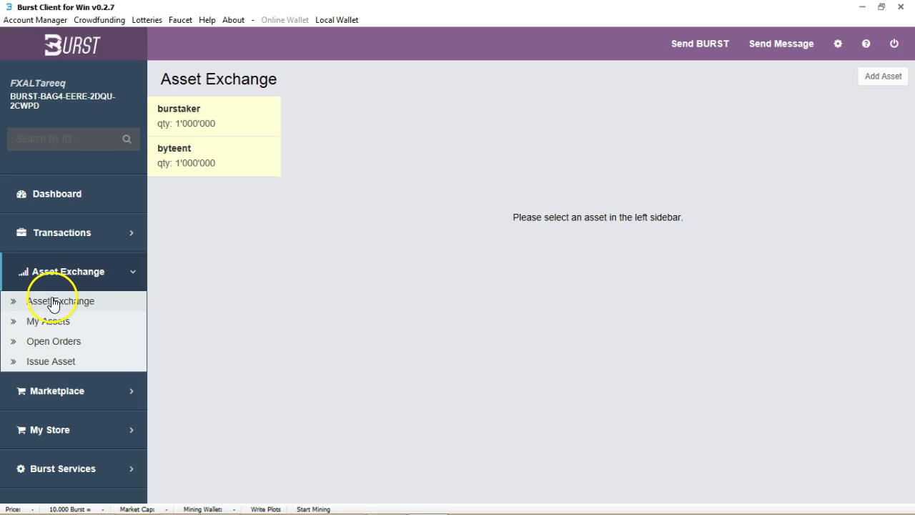
left_click(51, 324)
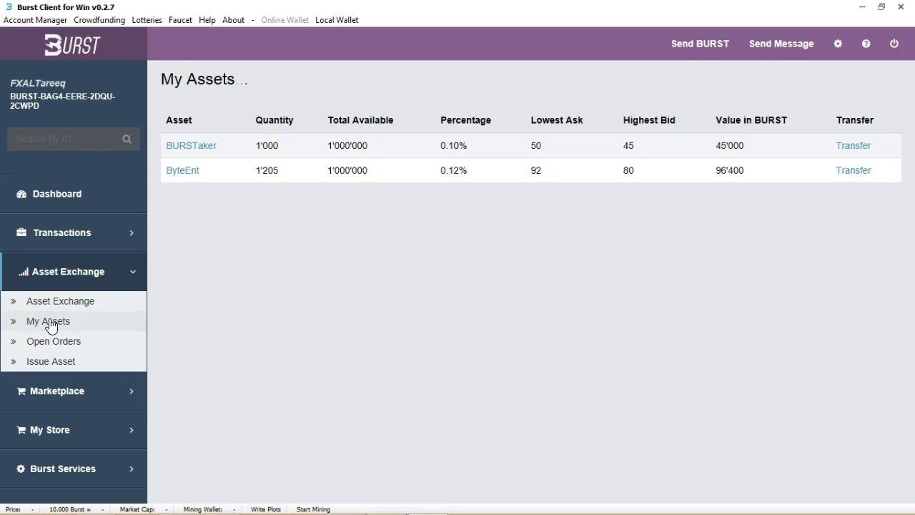
left_click(67, 302)
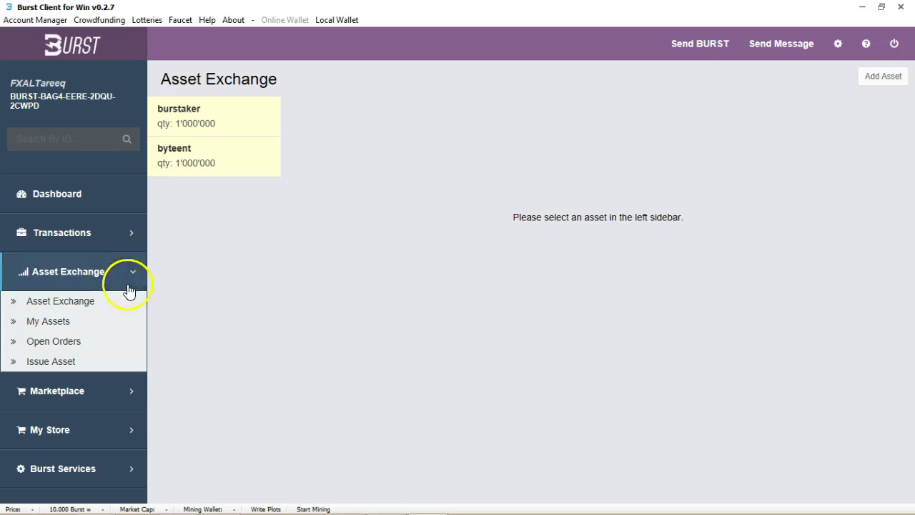
left_click(878, 84)
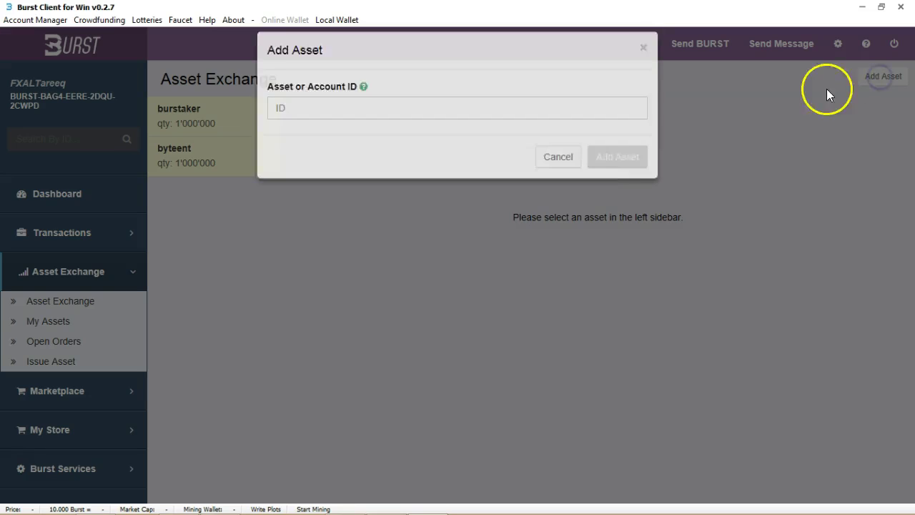
left_click(564, 174)
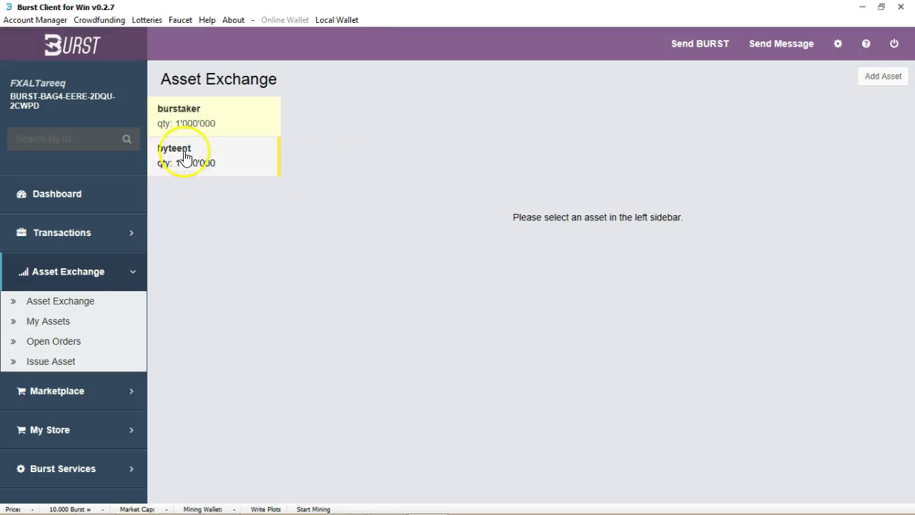
left_click(50, 323)
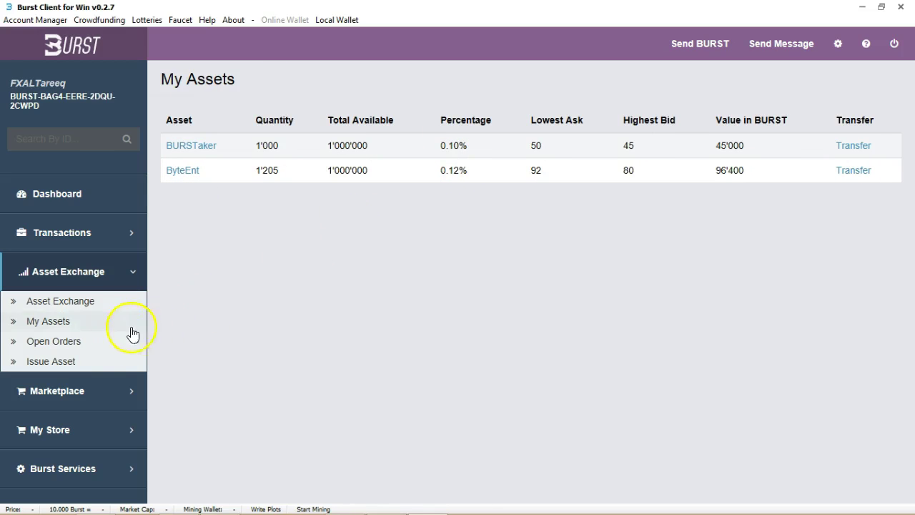
- Browse the Marketplace, then check Purchased Products, which lists none
left_click(61, 361)
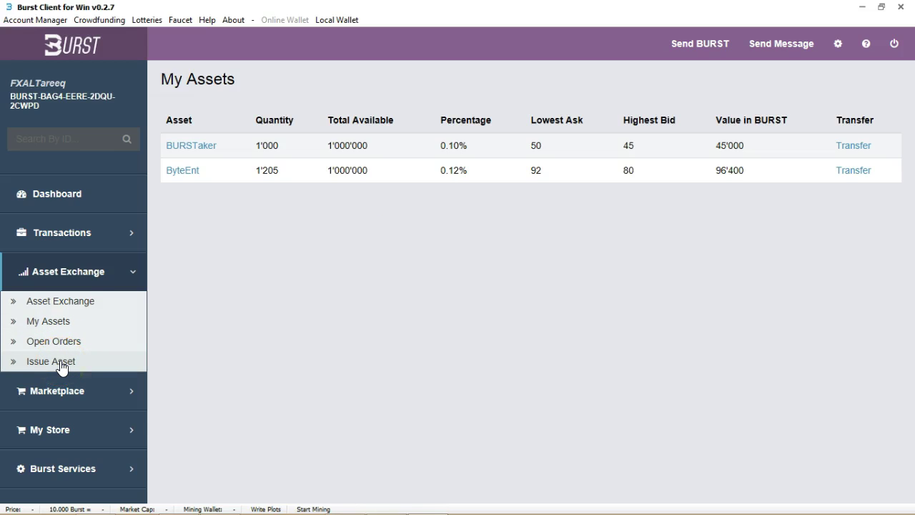
left_click(390, 317)
left_click(84, 394)
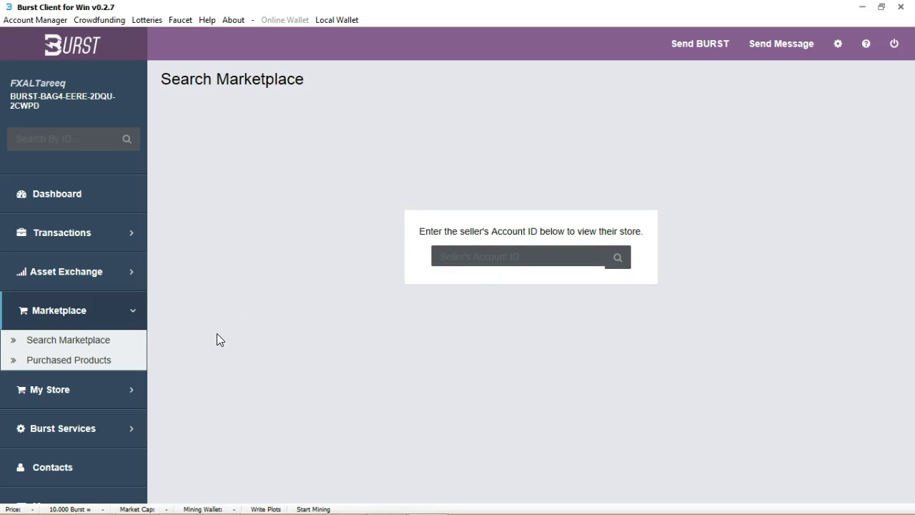
left_click(72, 368)
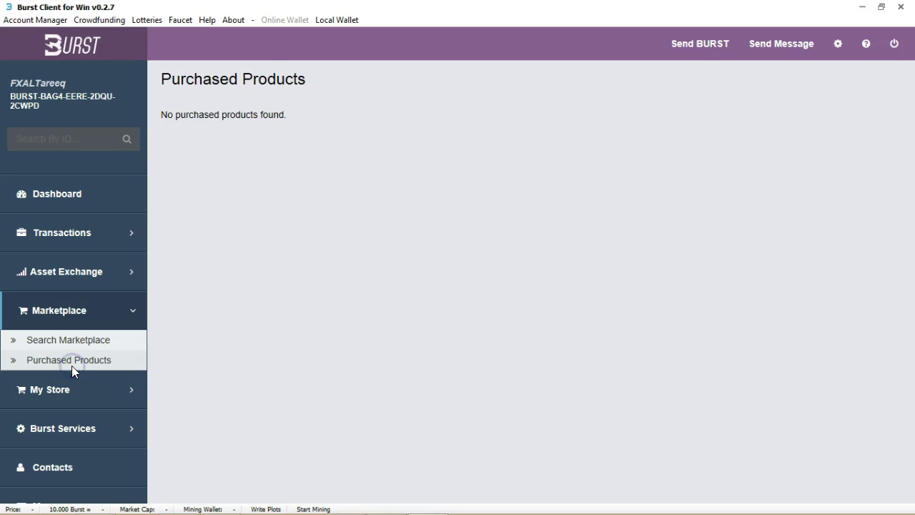
- Open My Store's products for sale: Forex Signal Service and two Forex EA listings
left_click(62, 384)
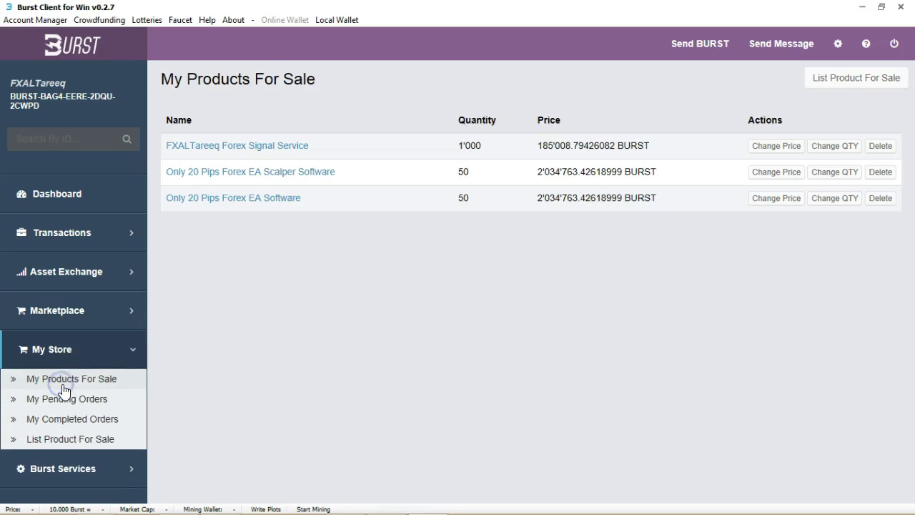
left_click(264, 202)
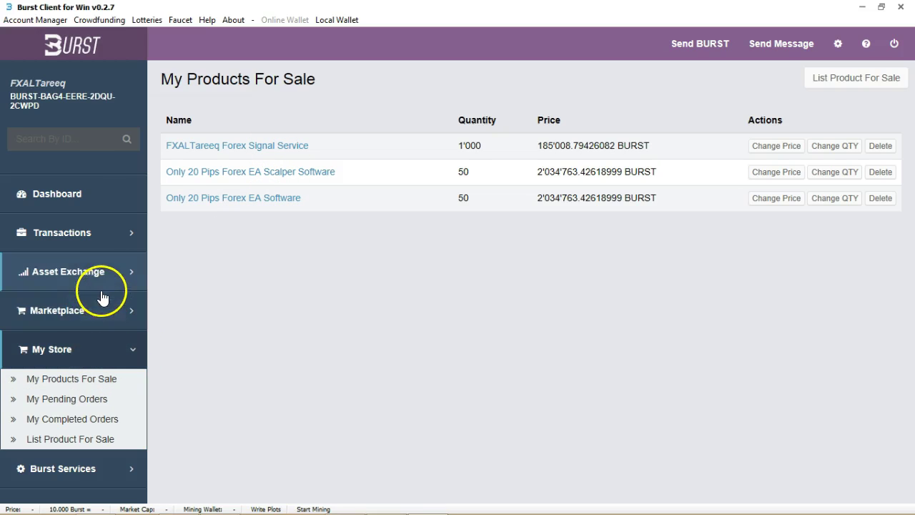
- Go to Transactions > Escrow and open the Create Escrow form
left_click(104, 241)
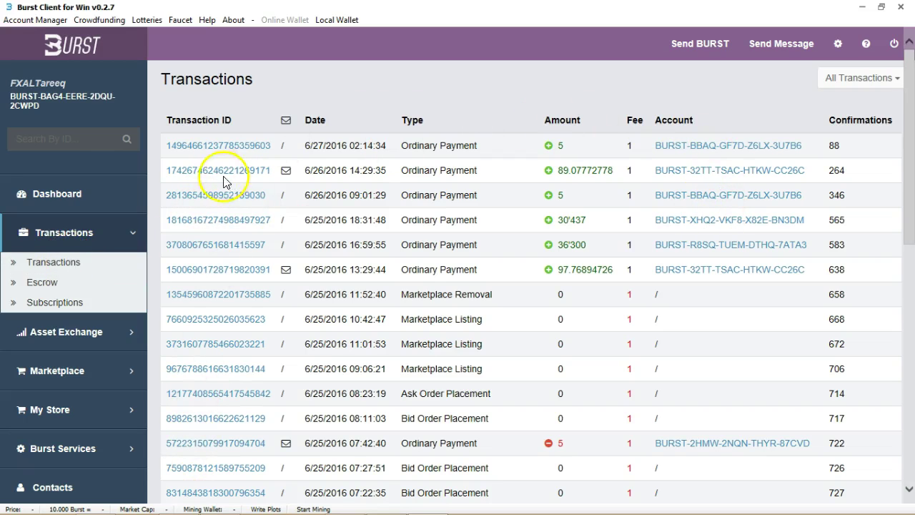
left_click(44, 286)
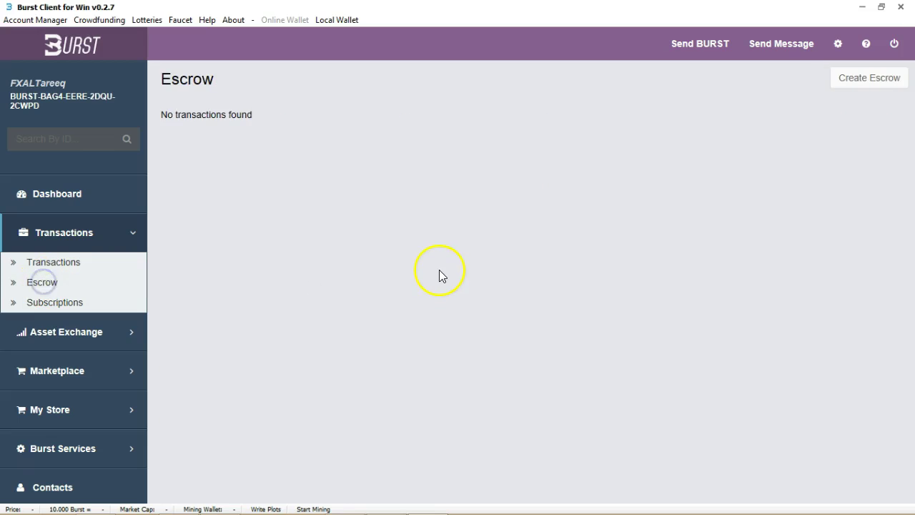
left_click(851, 80)
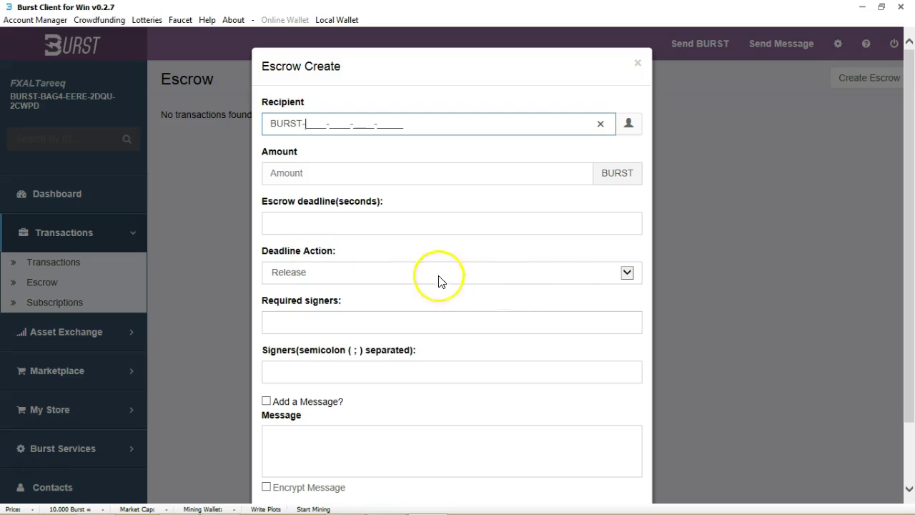
- Review the Release, Refund and Split deadline actions, then close Escrow Create
left_click(626, 273)
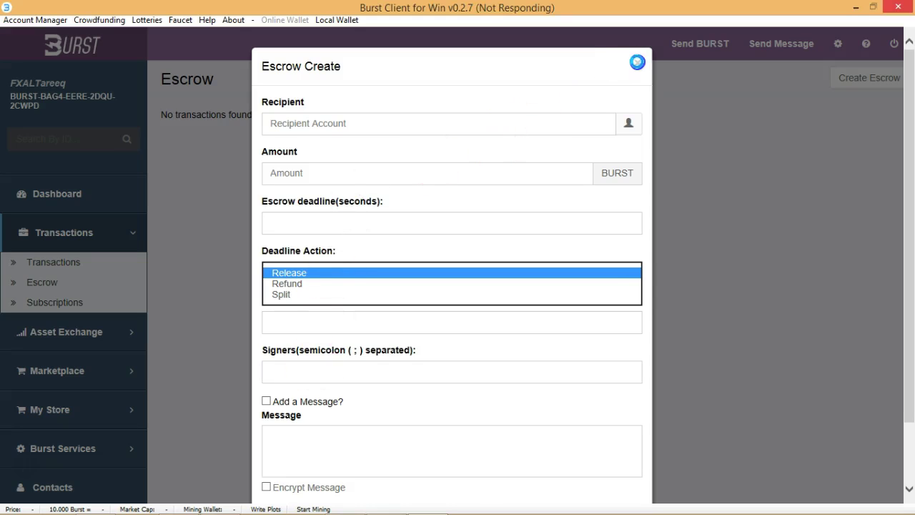
left_click(637, 62)
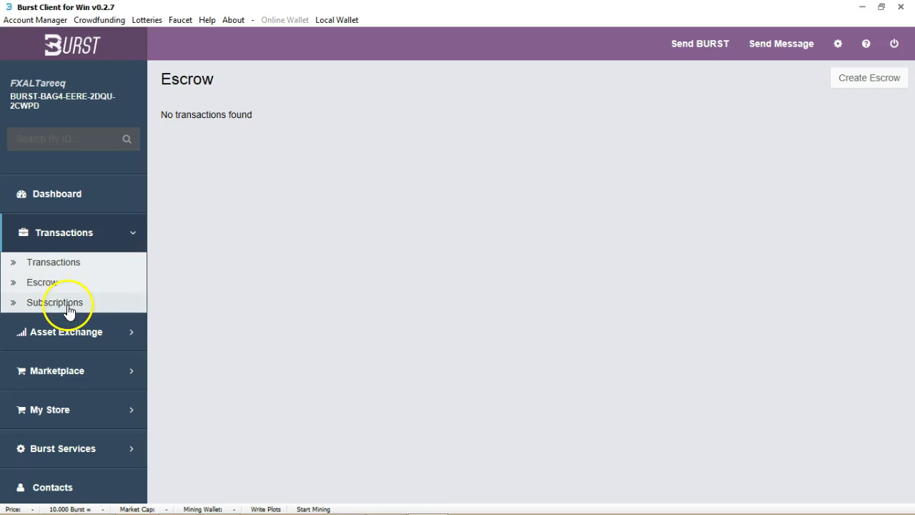
left_click(71, 487)
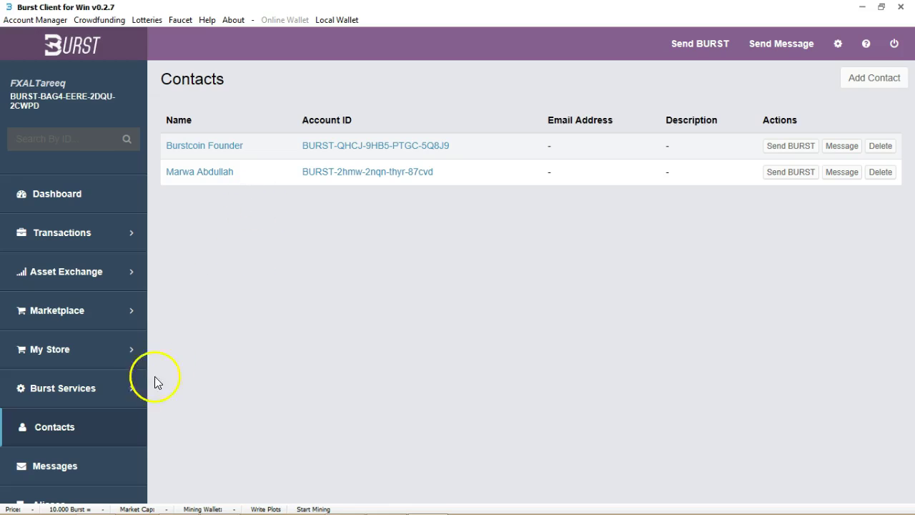
left_click(79, 394)
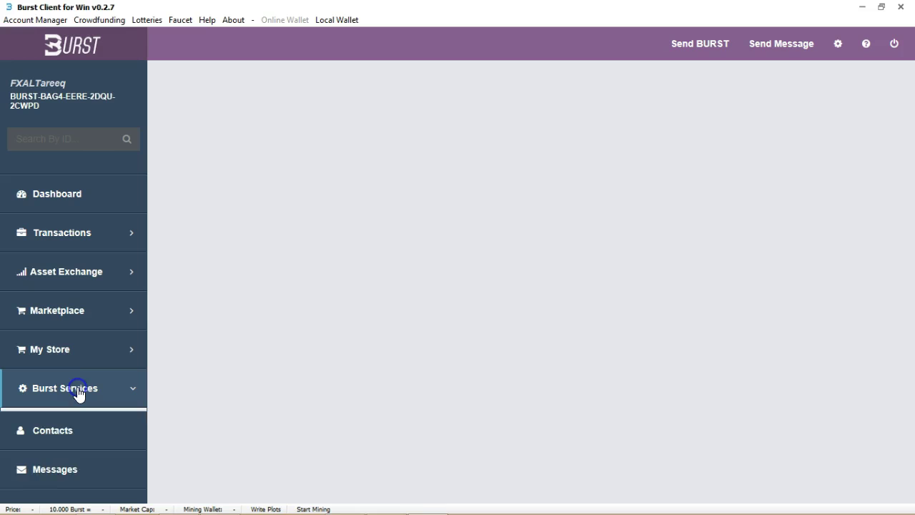
left_click(64, 417)
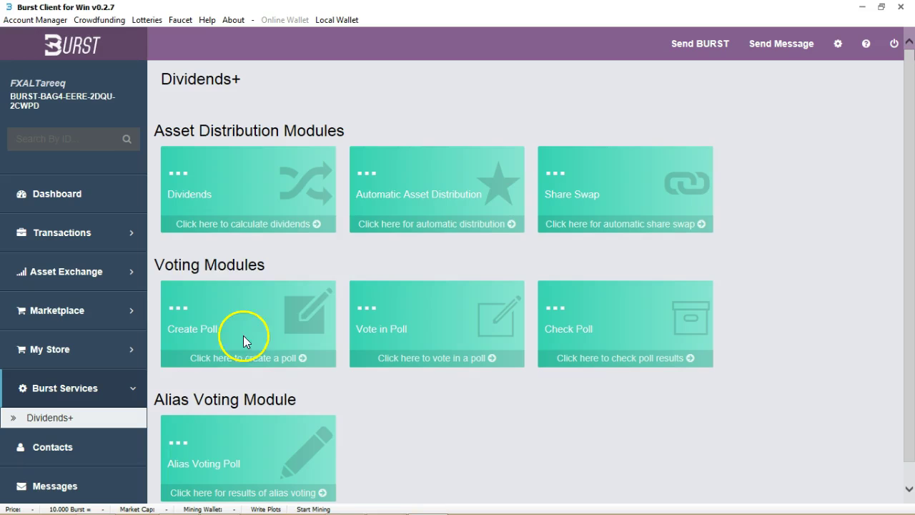
left_click(227, 356)
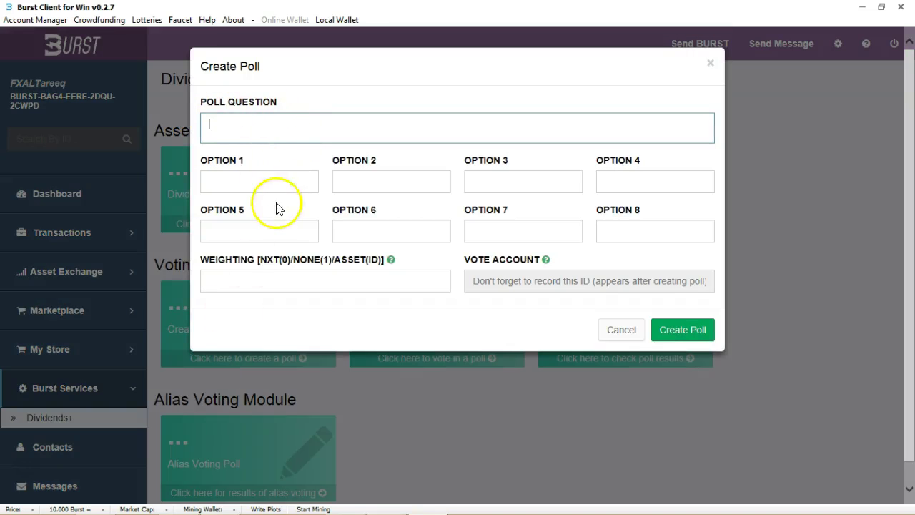
left_click(711, 63)
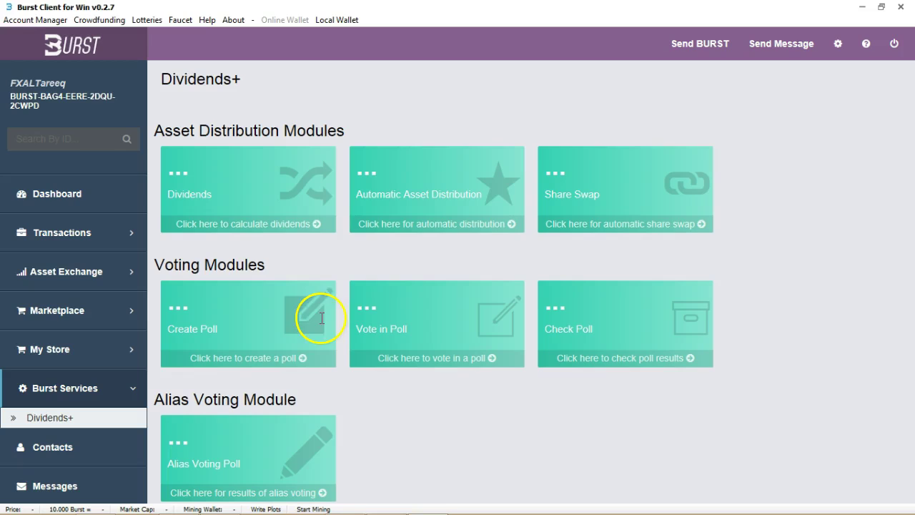
left_click(295, 368)
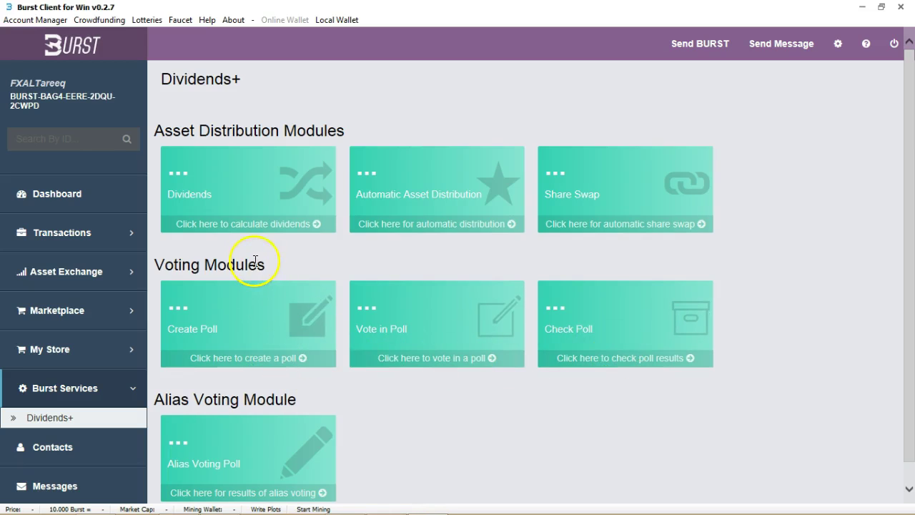
left_click(206, 359)
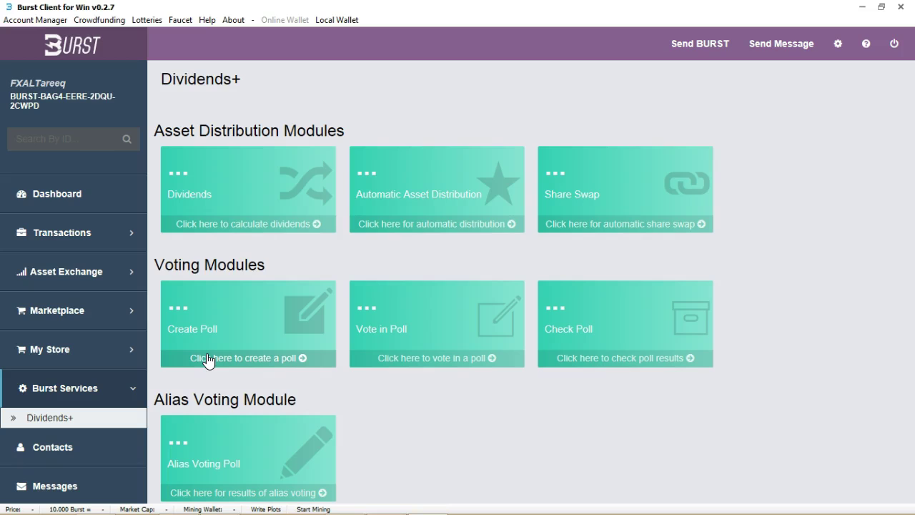
left_click(277, 361)
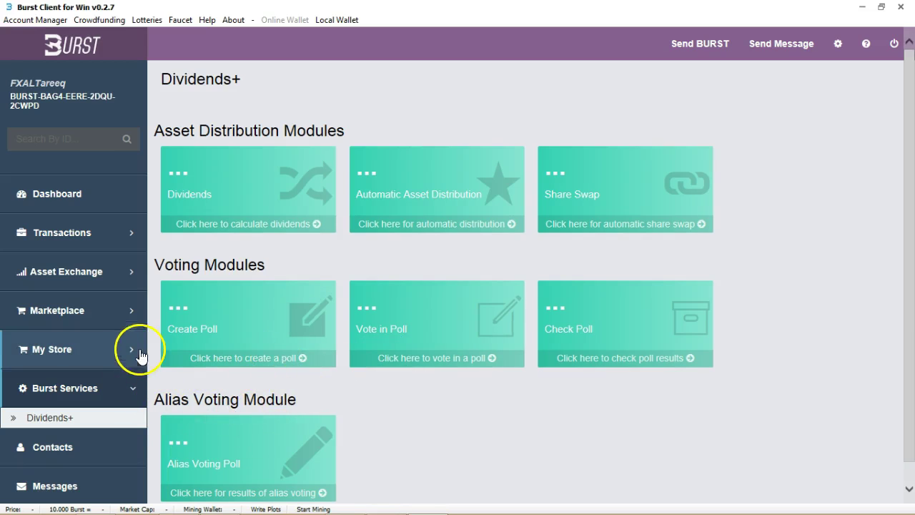
- Browse and filter the open crowdfund projects, then open Lottery Details
left_click(118, 20)
left_click(107, 38)
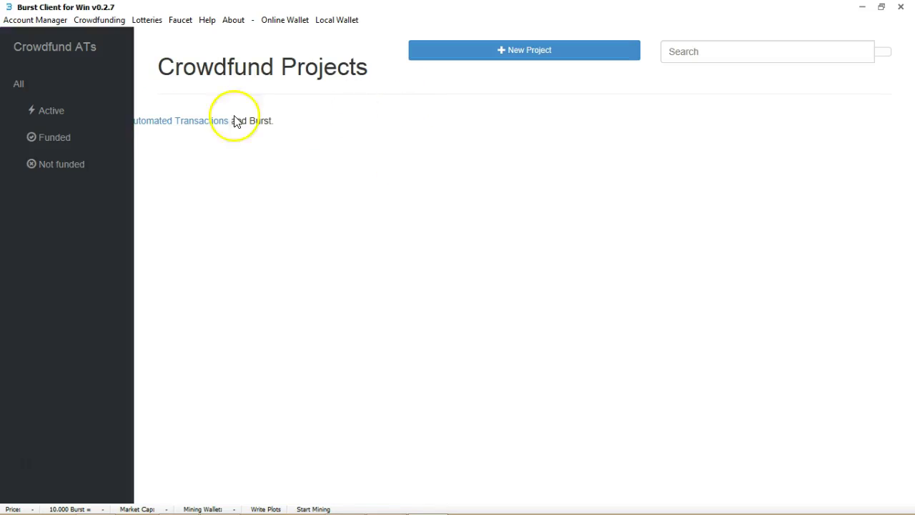
left_click(79, 106)
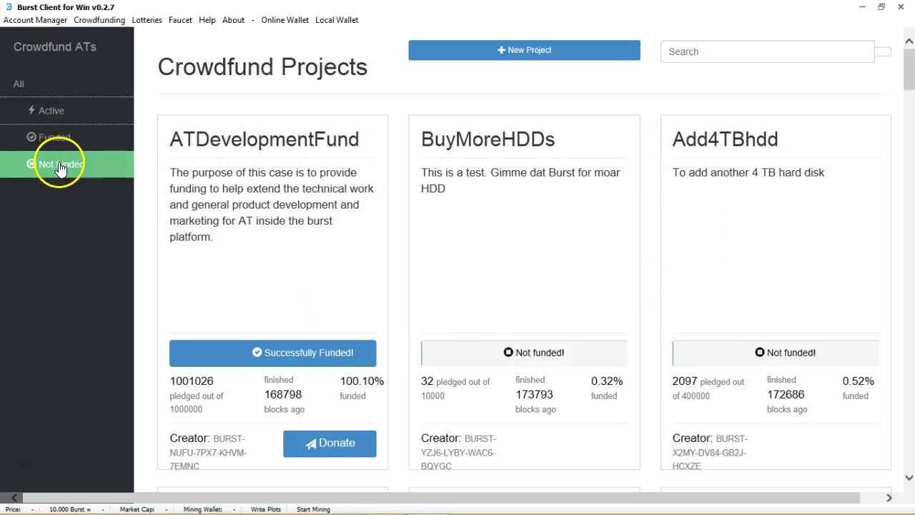
left_click(147, 20)
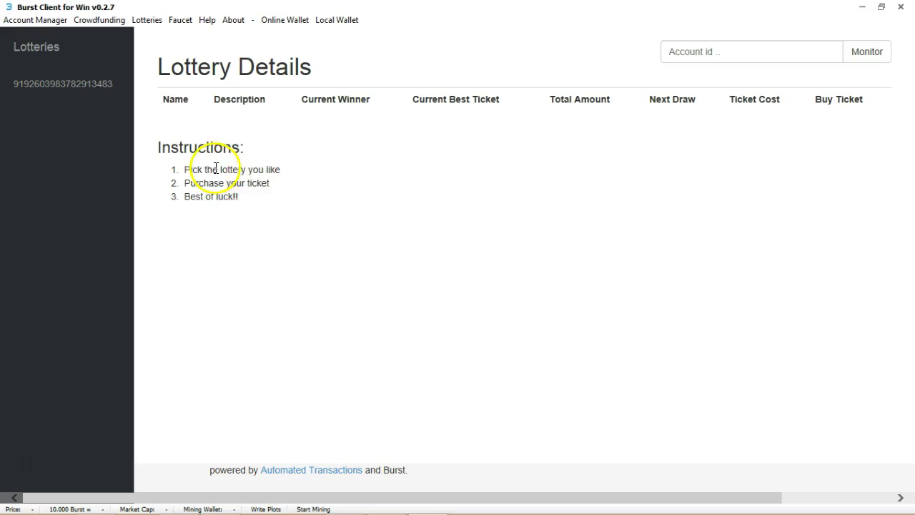
- Open the Burst faucet in Firefox and close the unrelated browser tabs
left_click(189, 25)
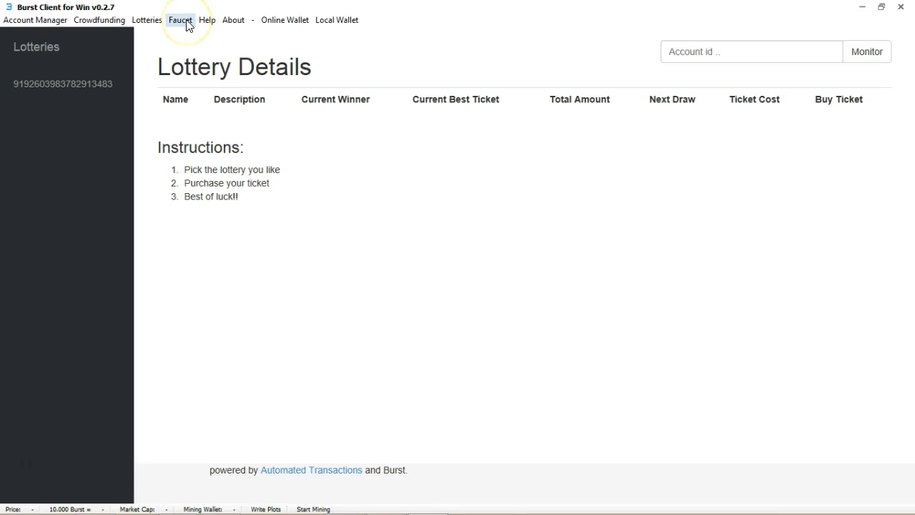
left_click(188, 25)
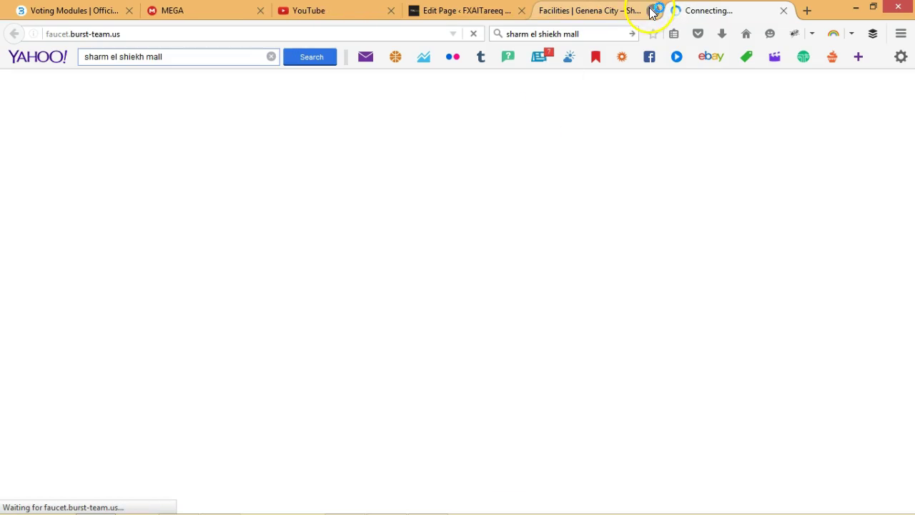
left_click(652, 11)
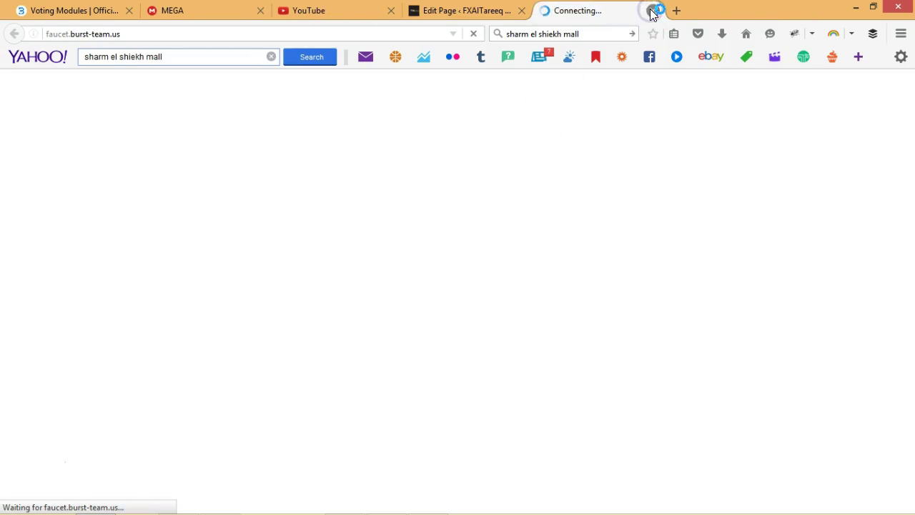
left_click(521, 11)
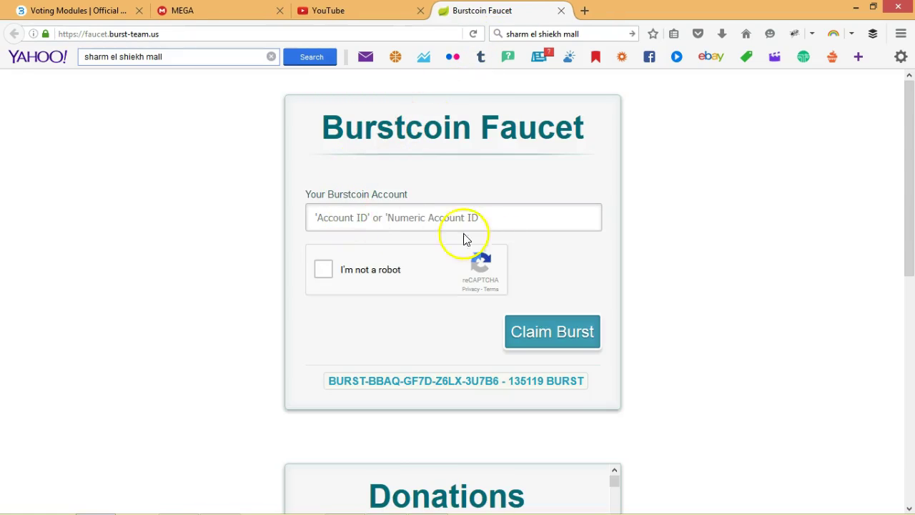
- Claim free BURST for a saved account address after passing the reCAPTCHA check
left_click(400, 218)
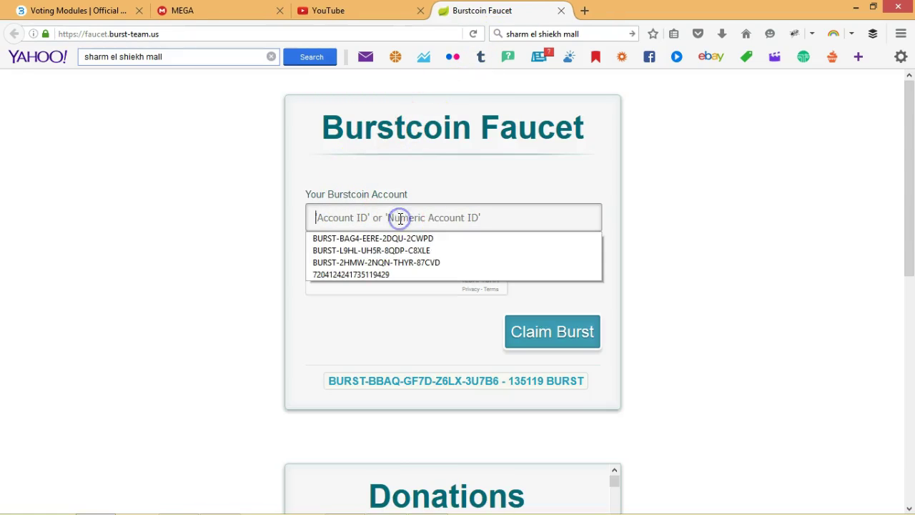
left_click(401, 262)
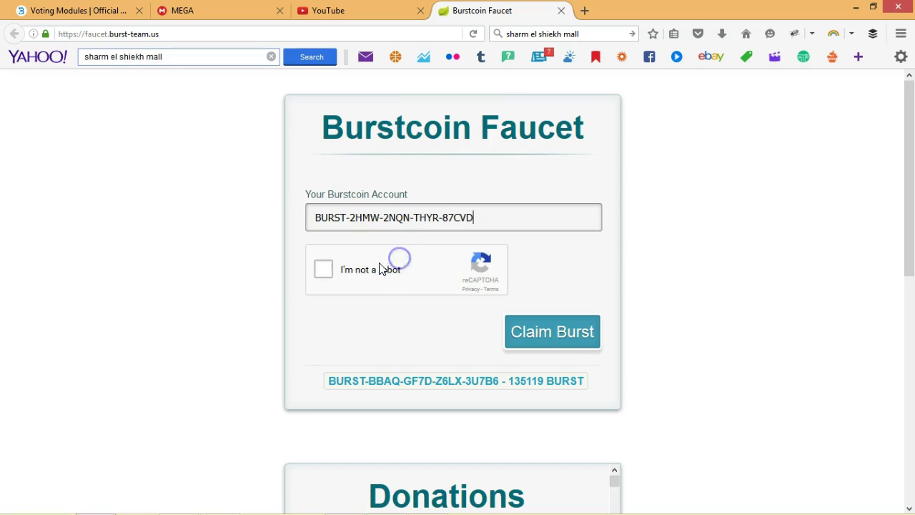
left_click(324, 269)
left_click(547, 341)
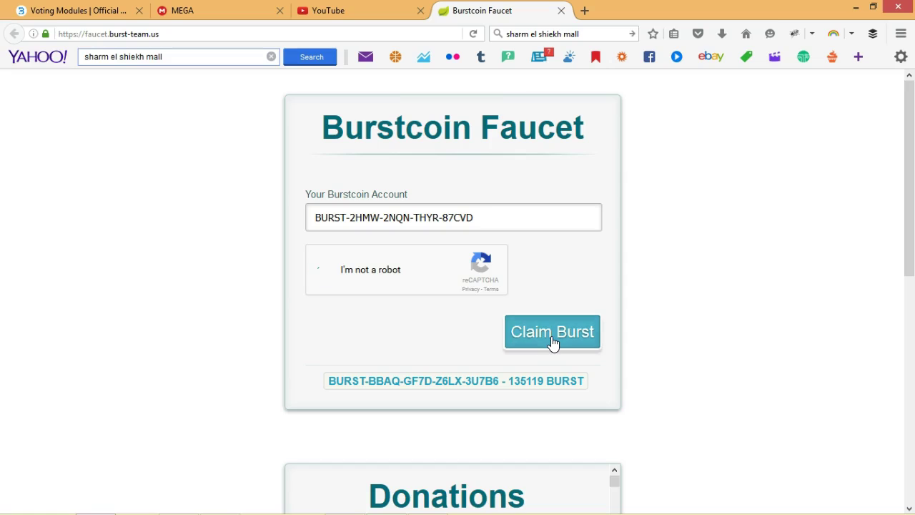
left_click(553, 342)
left_click(781, 263)
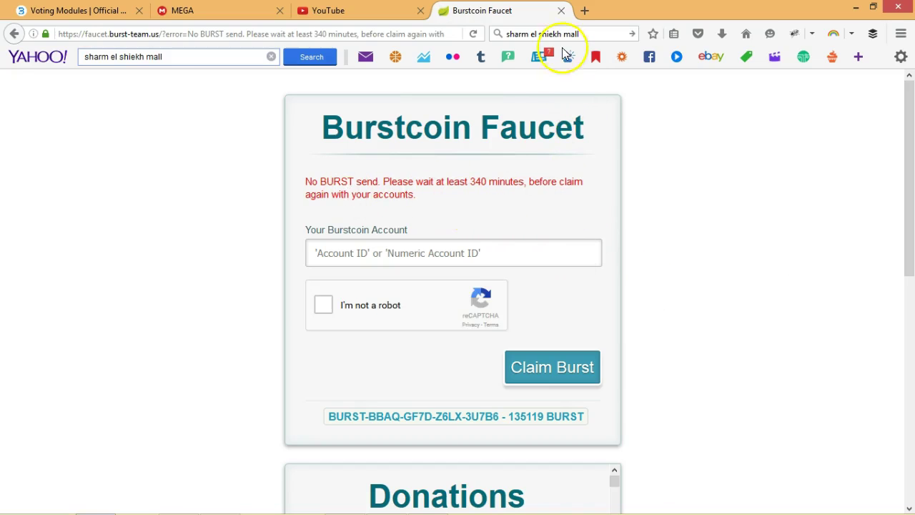
- Close the faucet tab and minimise Firefox to return to the wallet
left_click(561, 10)
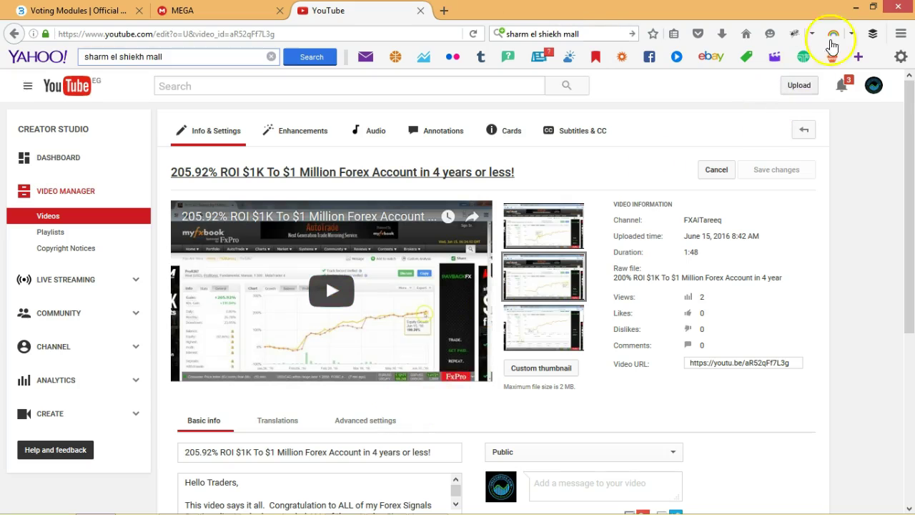
left_click(856, 6)
mouse_move(251, 504)
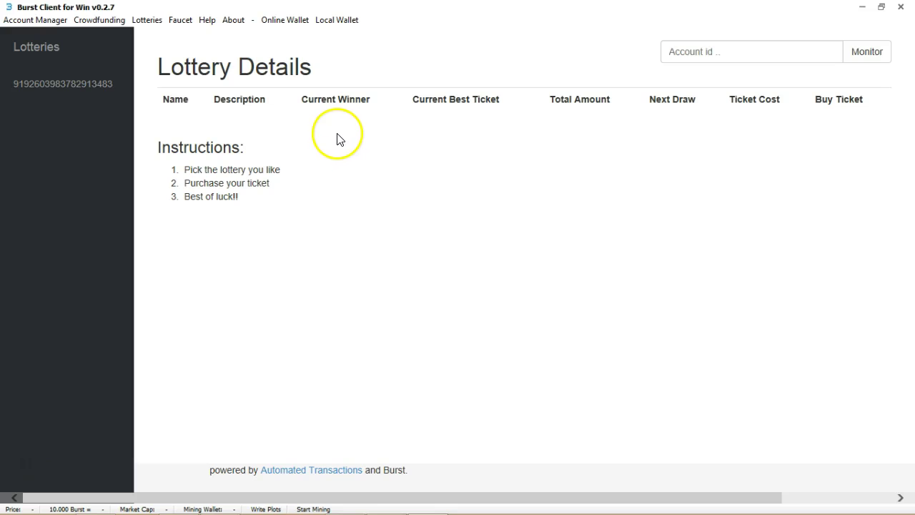
left_click(47, 22)
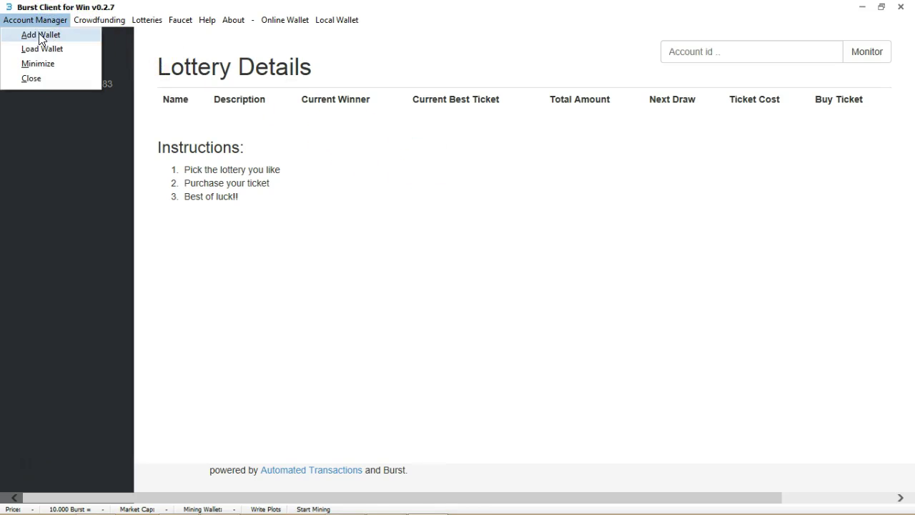
left_click(41, 35)
left_click(400, 248)
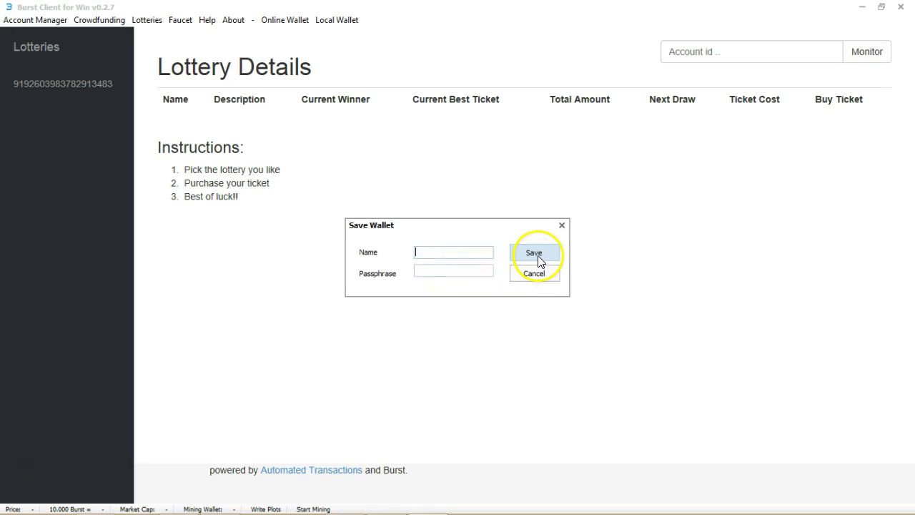
left_click(565, 225)
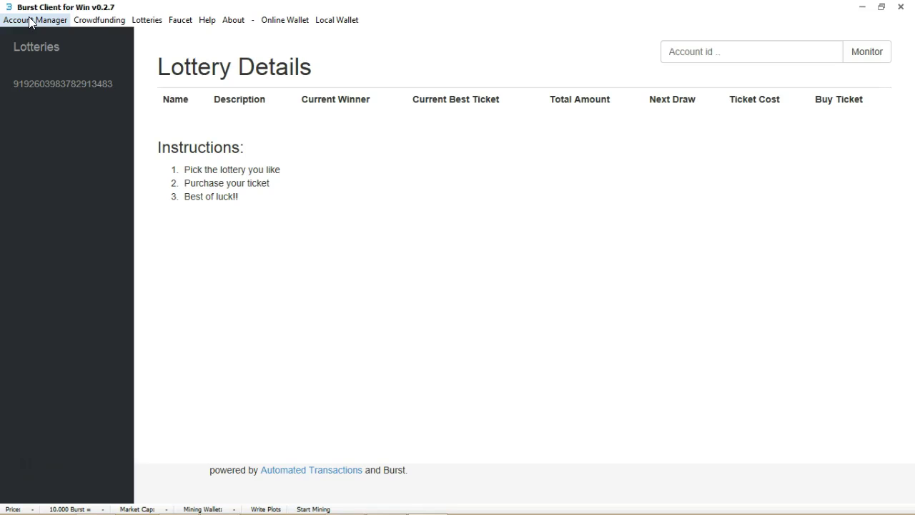
left_click(13, 43)
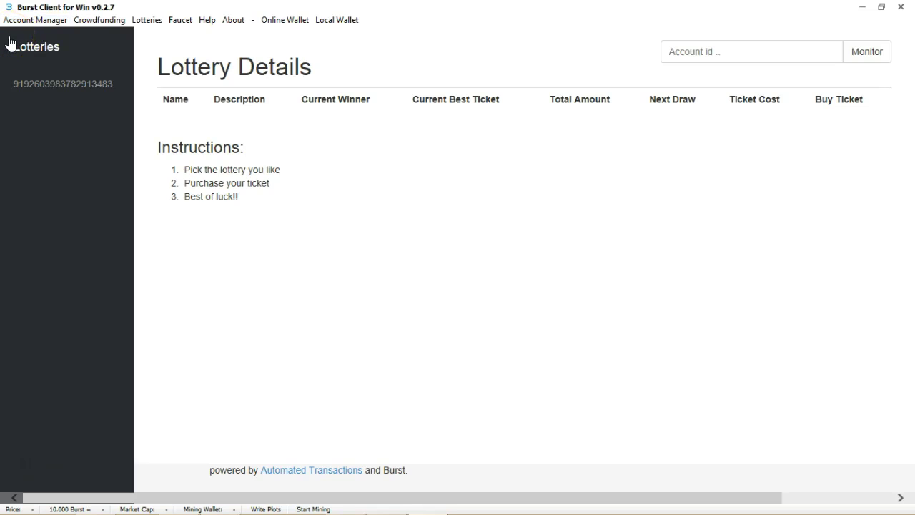
- Load the saved wallet file via Account Manager to copy its passphrase
left_click(20, 42)
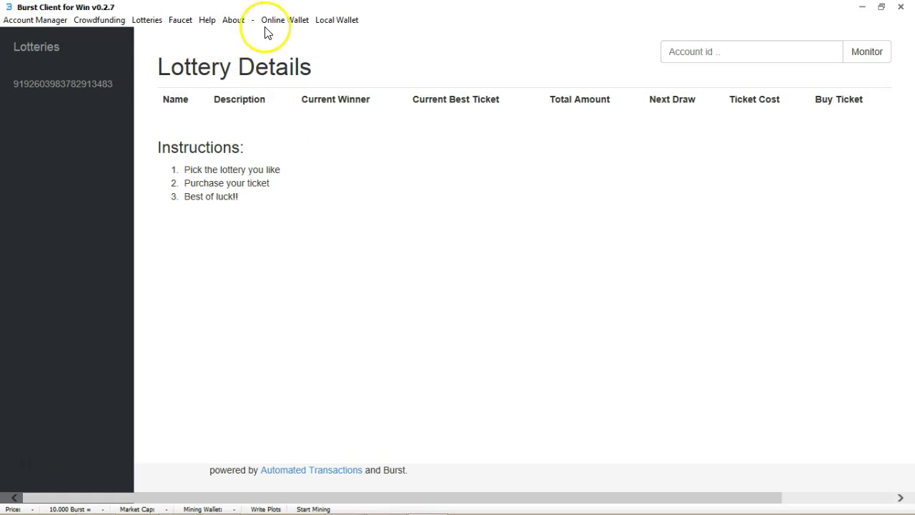
left_click(32, 20)
left_click(39, 48)
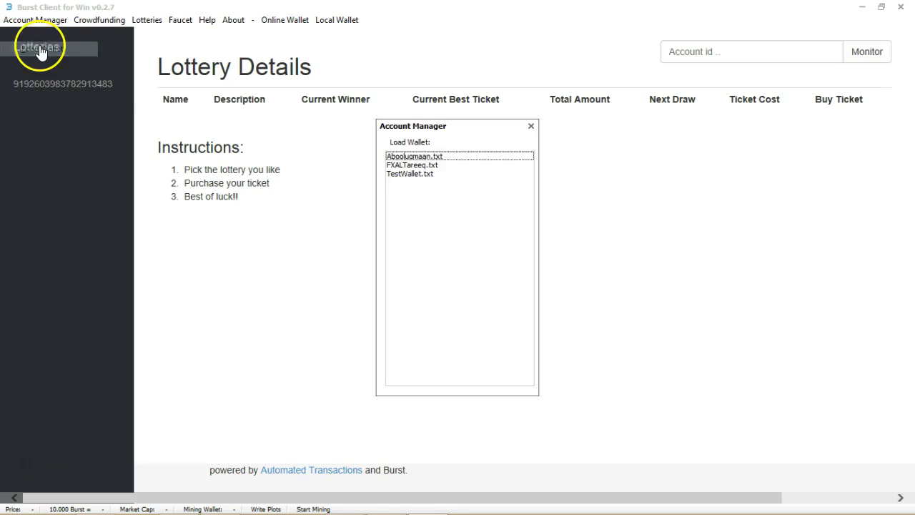
double_click(417, 165)
left_click(456, 275)
- Paste the copied passphrase into the Online Wallet sign-in field
left_click(277, 20)
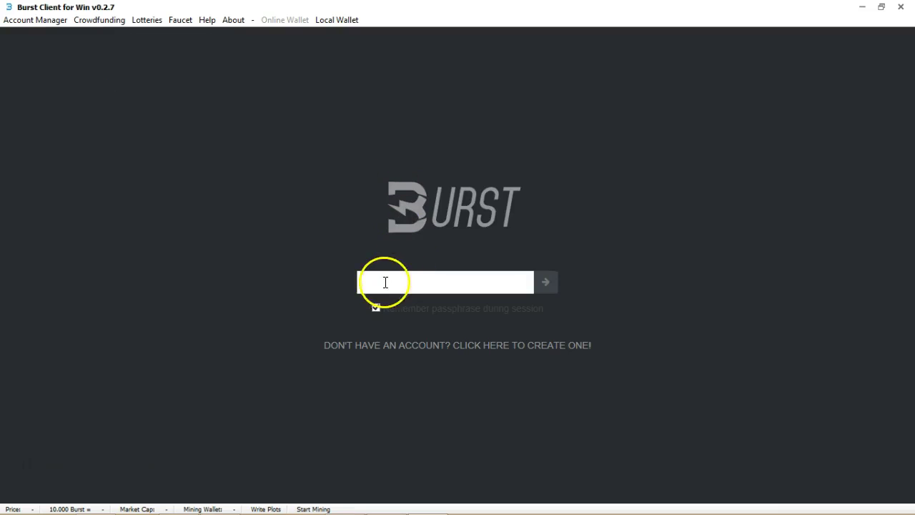
right_click(380, 282)
left_click(406, 341)
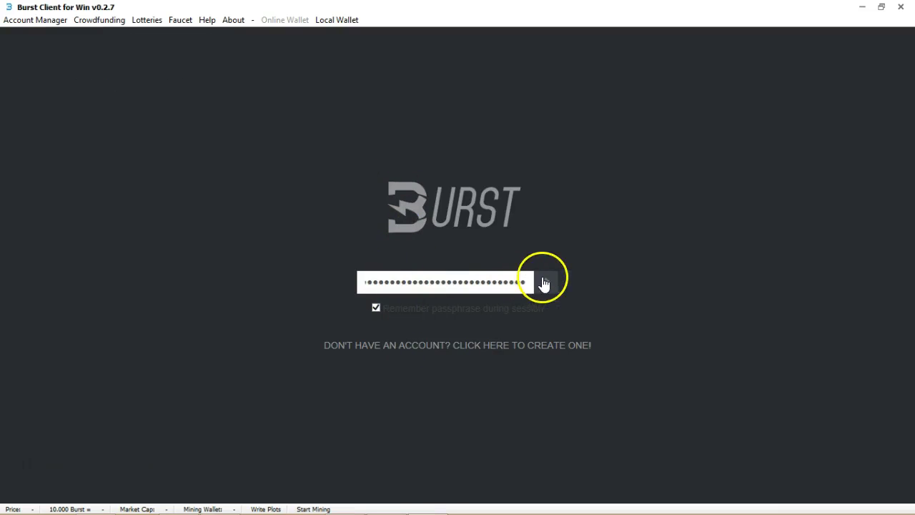
- Sign in with the pasted passphrase and review the Dashboard's balance, recent transactions and blocks
left_click(545, 281)
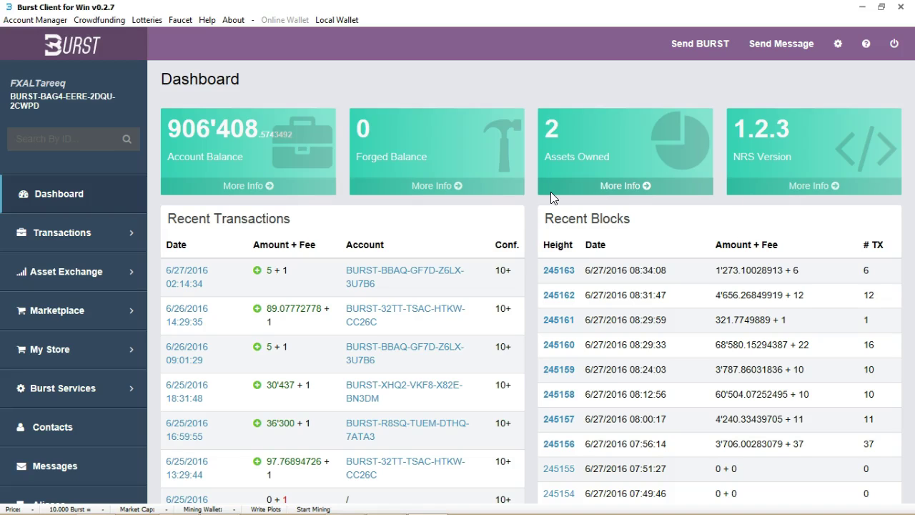
scroll(132, 363, "down", 3)
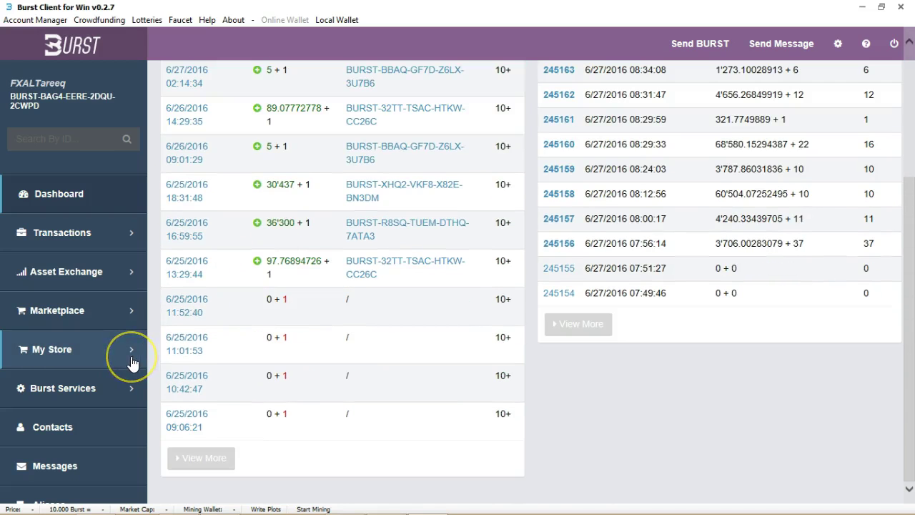
scroll(563, 252, "up", 3)
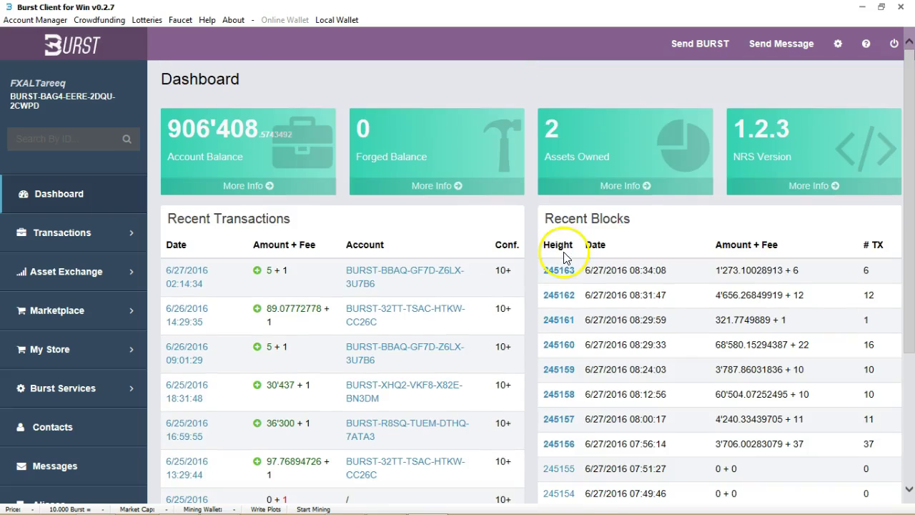